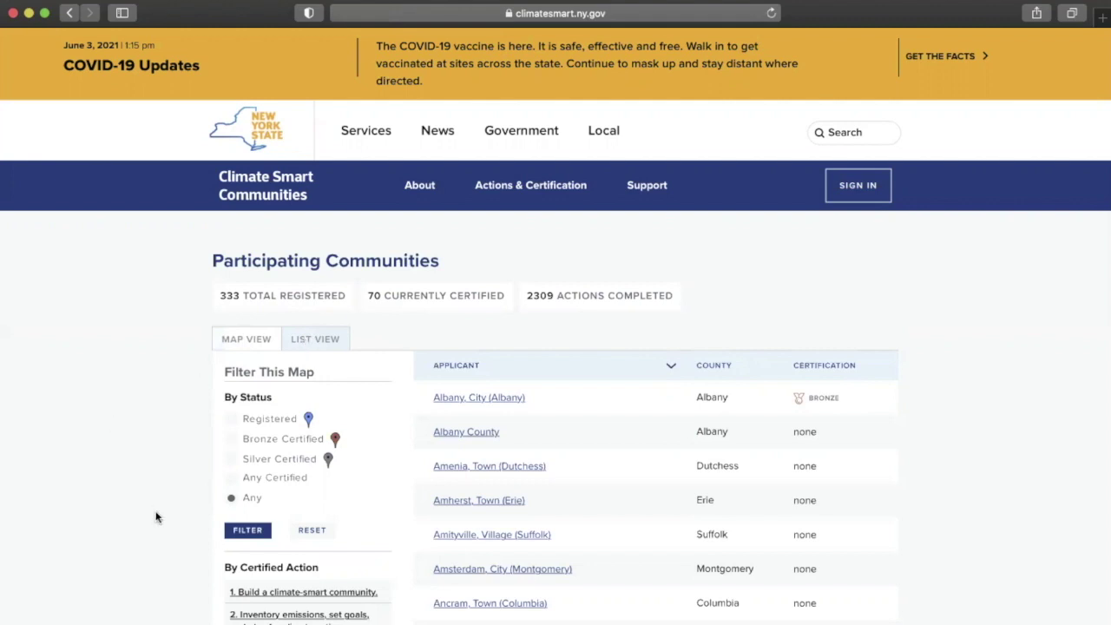
# - Filter the participating communities list by Albany county and review the matching municipalities and their certification status
pyautogui.scroll(-5, 156, 517)
pyautogui.scroll(-3, 156, 517)
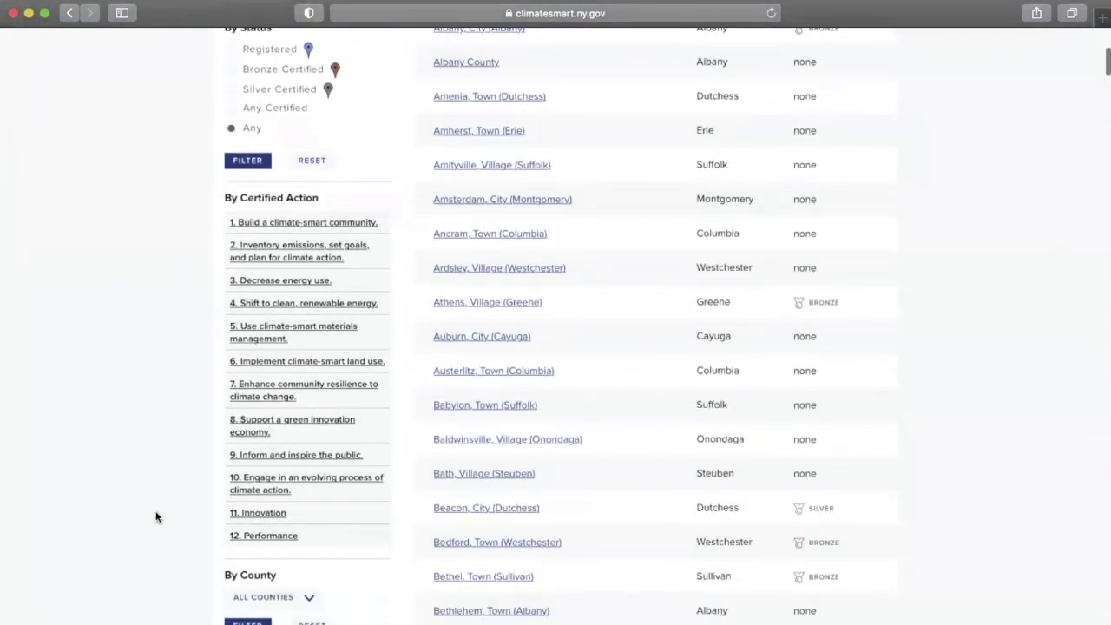
pyautogui.scroll(-3, 157, 516)
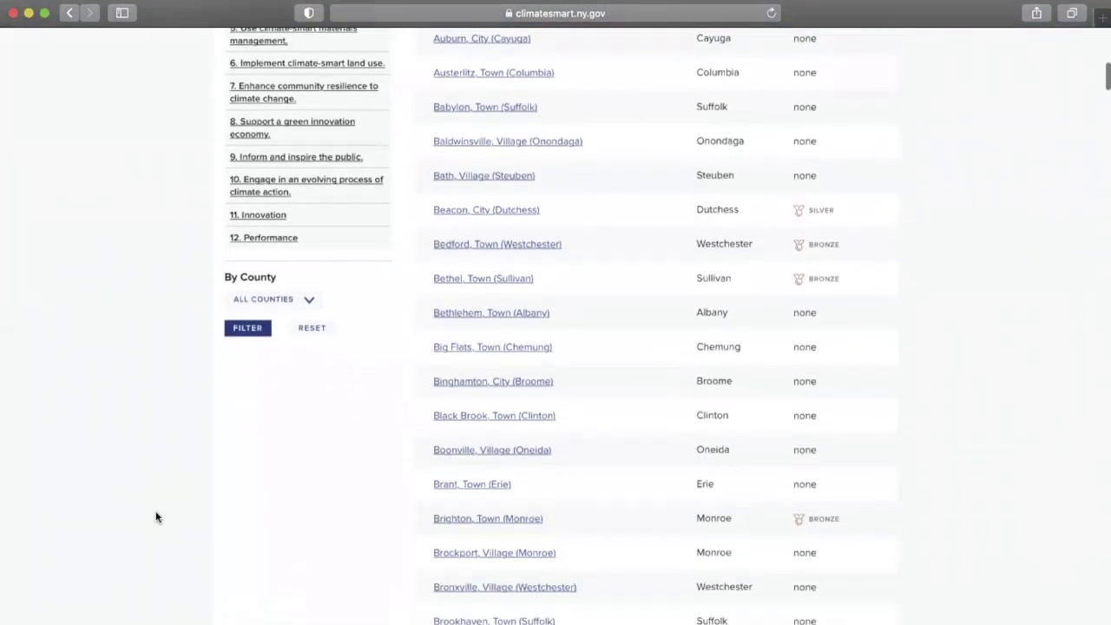
pyautogui.scroll(-1, 156, 516)
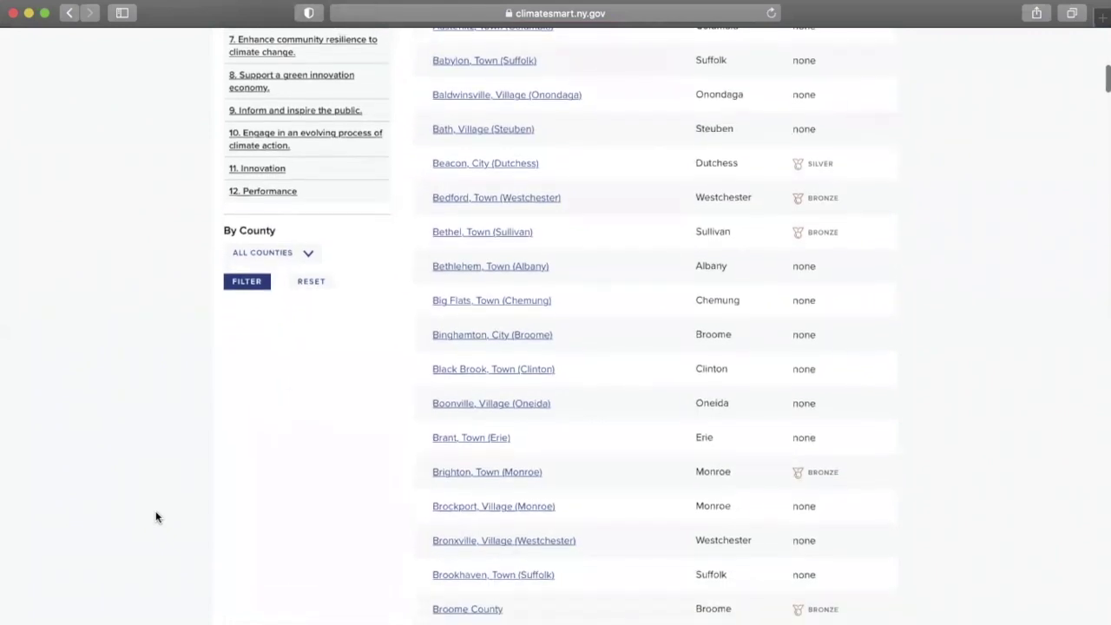
pyautogui.click(293, 252)
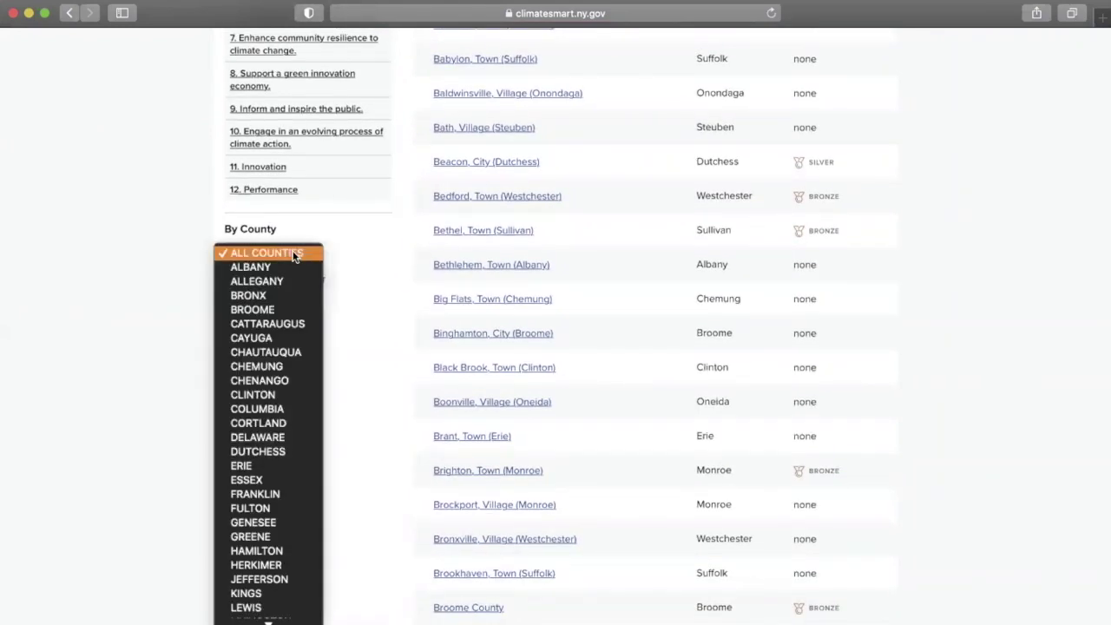
pyautogui.click(283, 265)
pyautogui.click(256, 287)
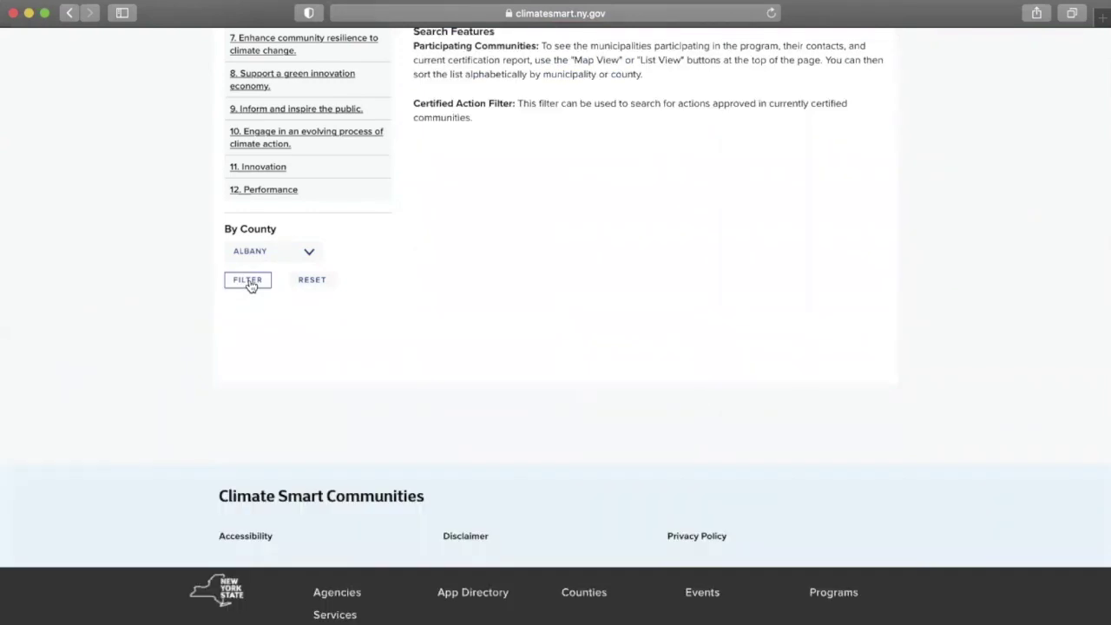
pyautogui.scroll(10, 581, 356)
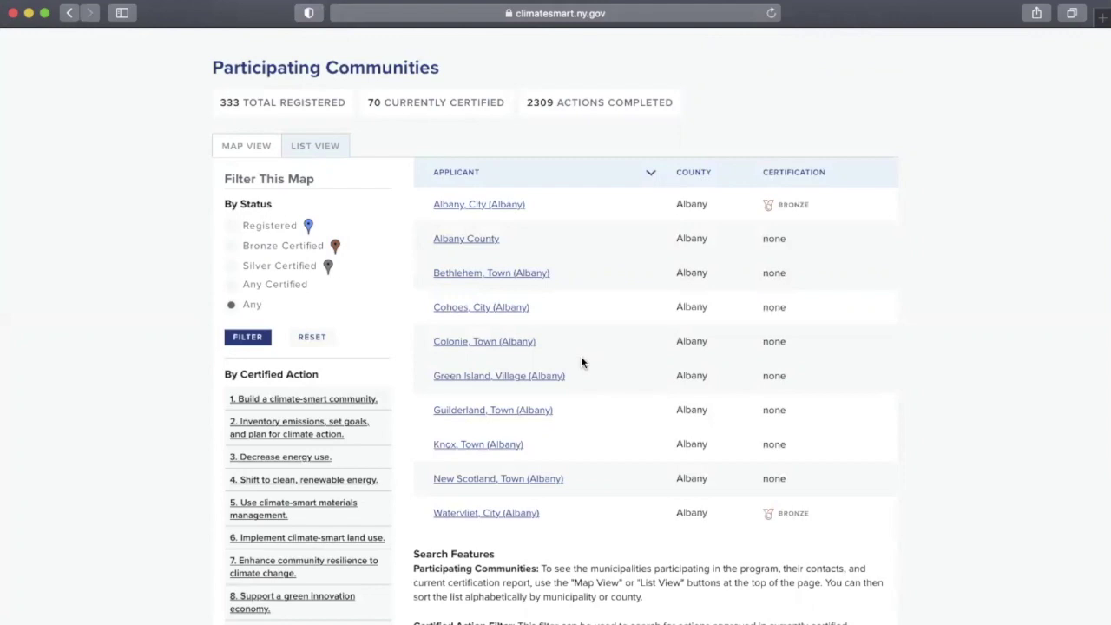
pyautogui.scroll(5, 585, 343)
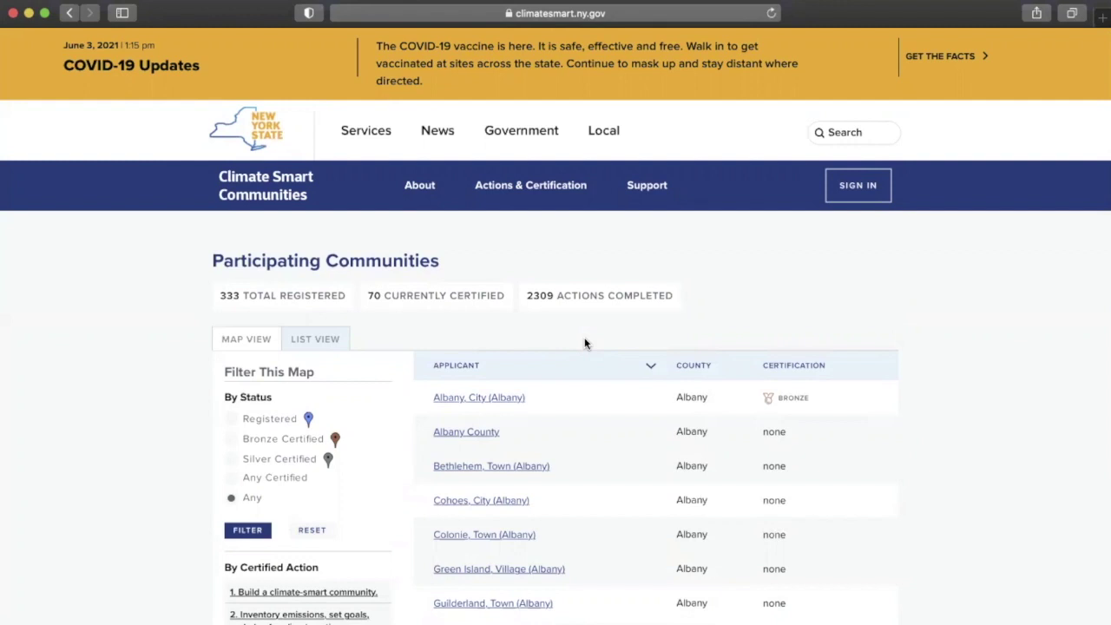
# - View the Getting Started guidance under Actions & Certification, including the model CSC resolution, and return to the home page
pyautogui.click(538, 189)
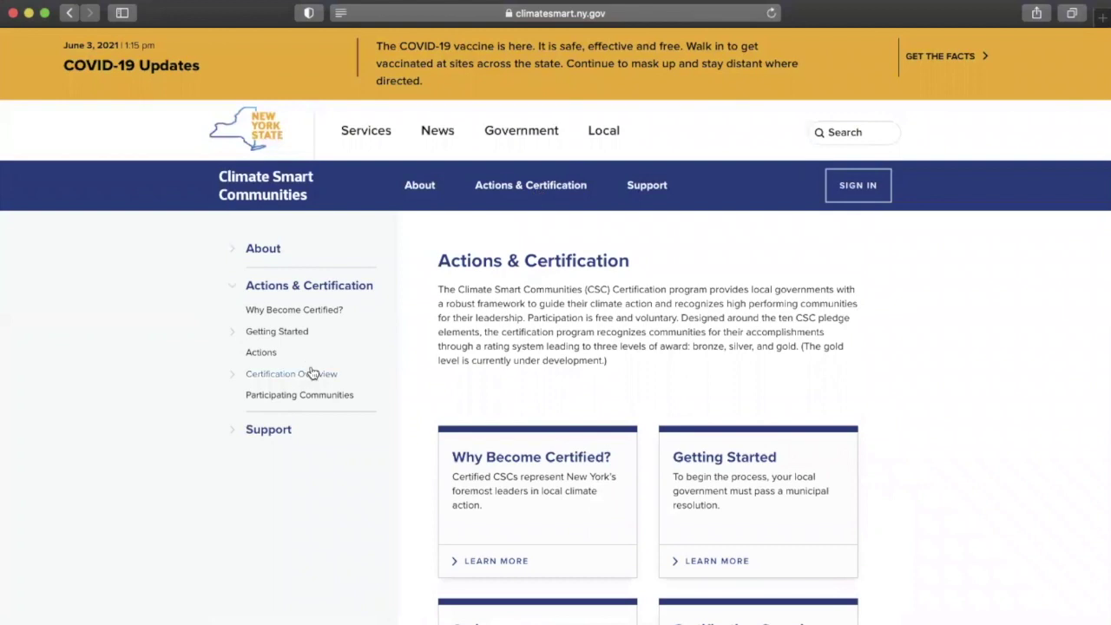
pyautogui.click(287, 334)
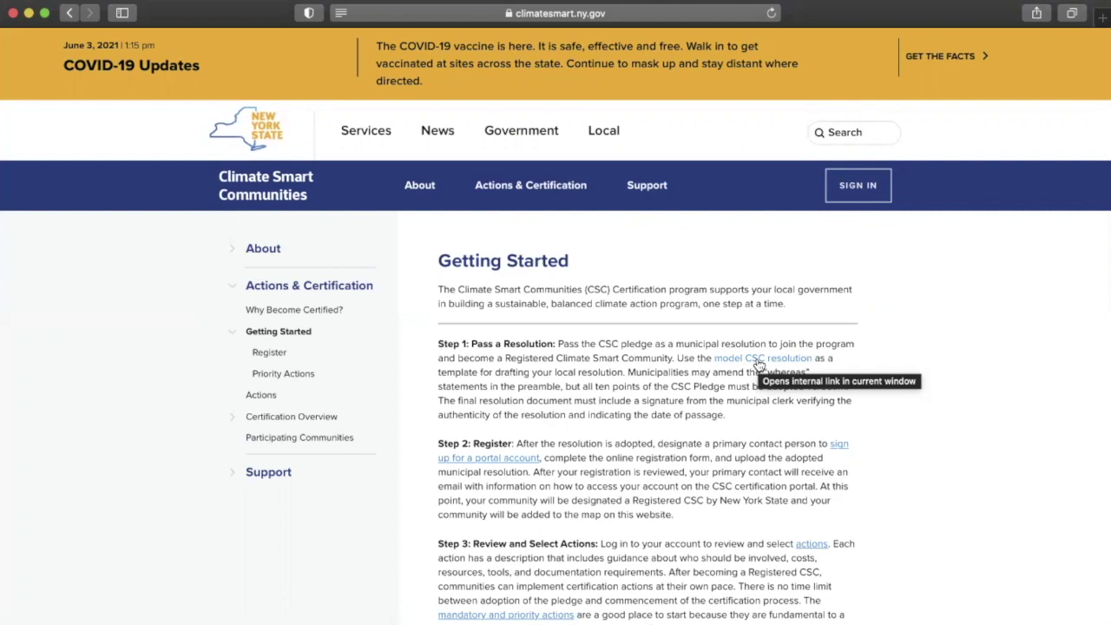
pyautogui.press('super+bracketleft')
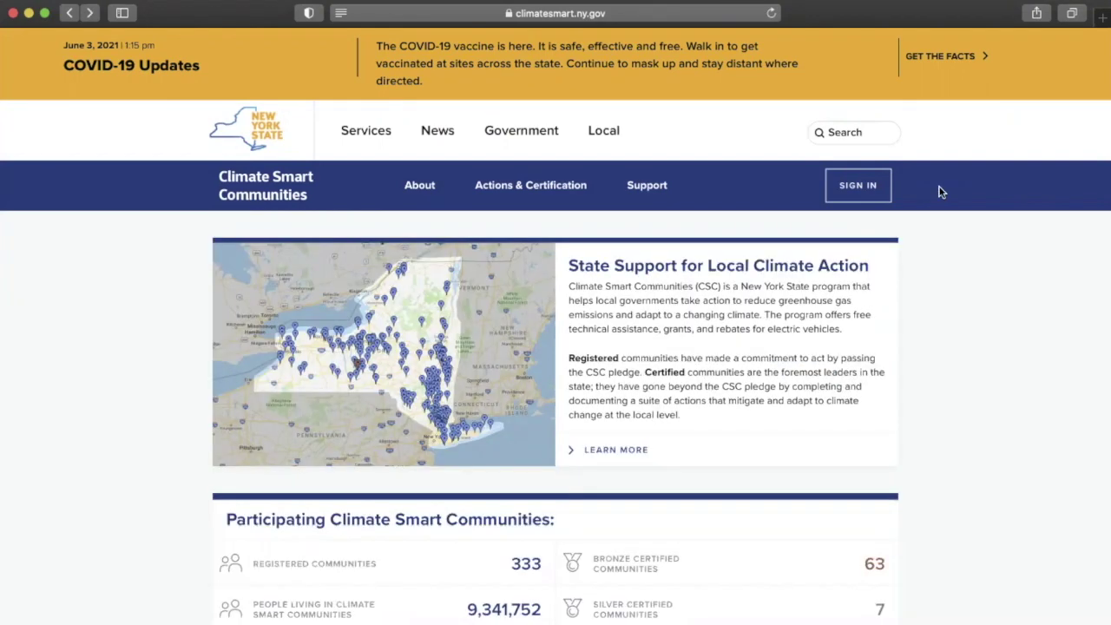
# - Open the sign-up form for a new Climate Smart Communities account and look over the user profile fields
pyautogui.click(858, 185)
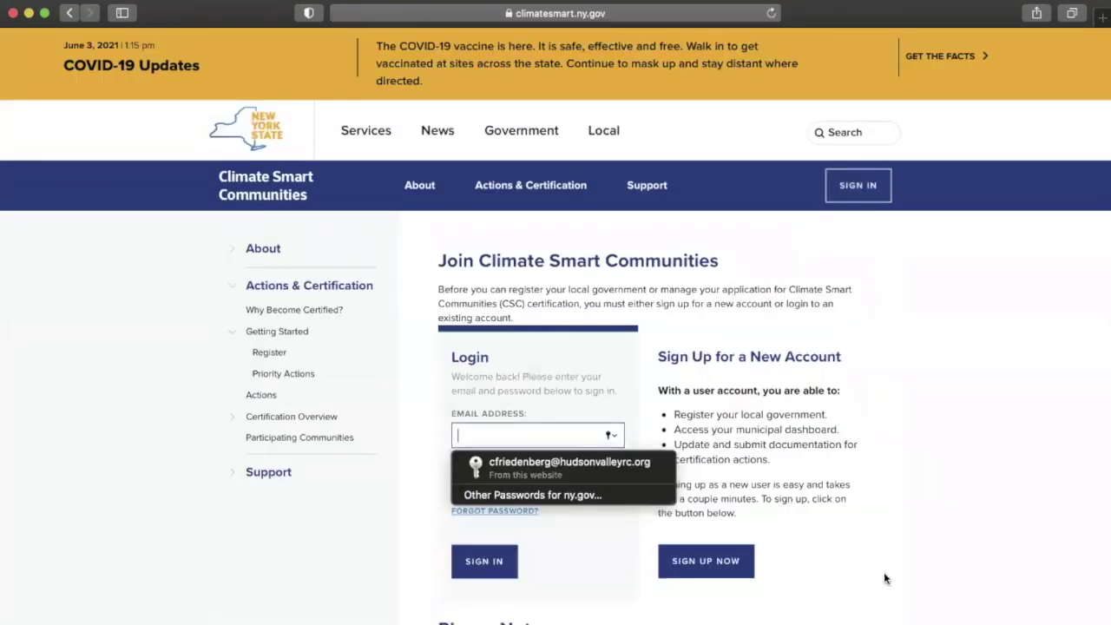
pyautogui.click(700, 562)
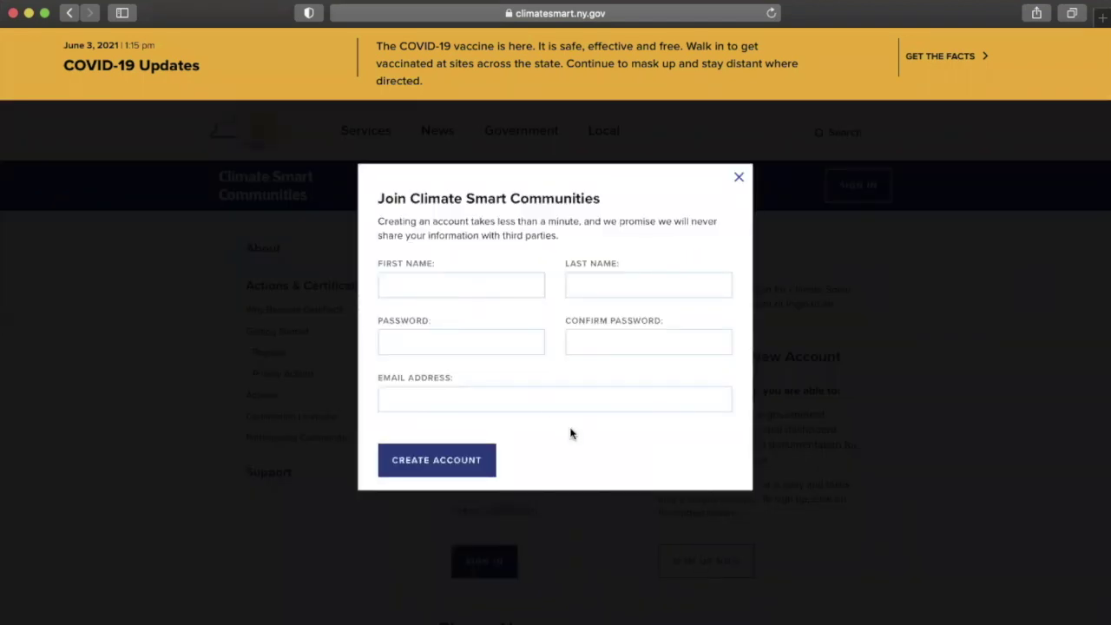
pyautogui.click(492, 286)
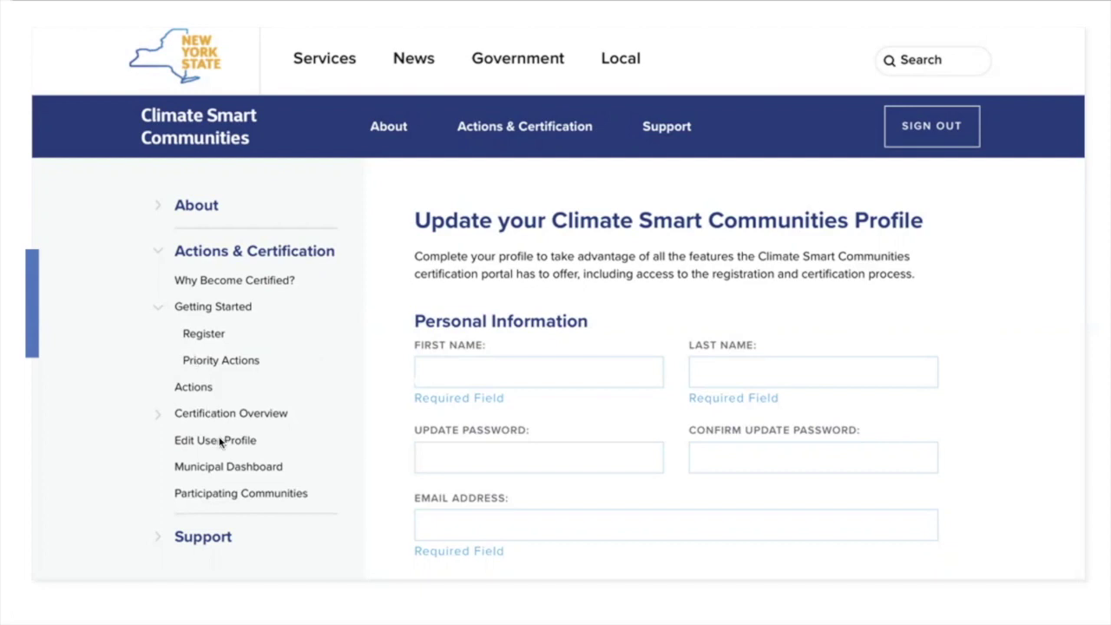
pyautogui.scroll(-10, 328, 465)
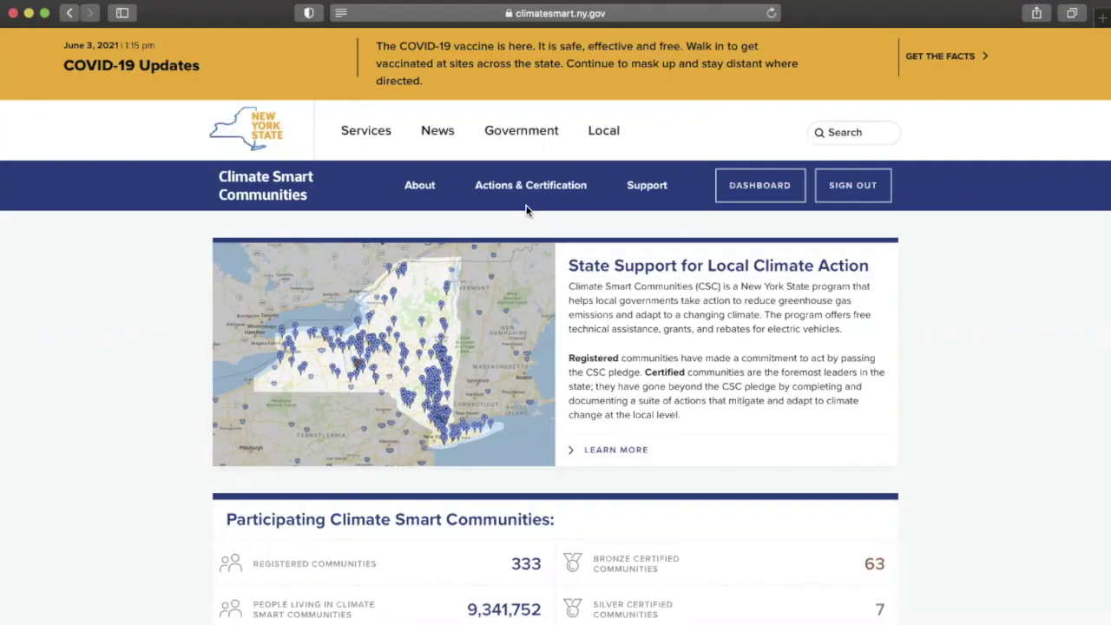
# - Open the Register page in the Getting Started section of Actions & Certification
pyautogui.click(519, 183)
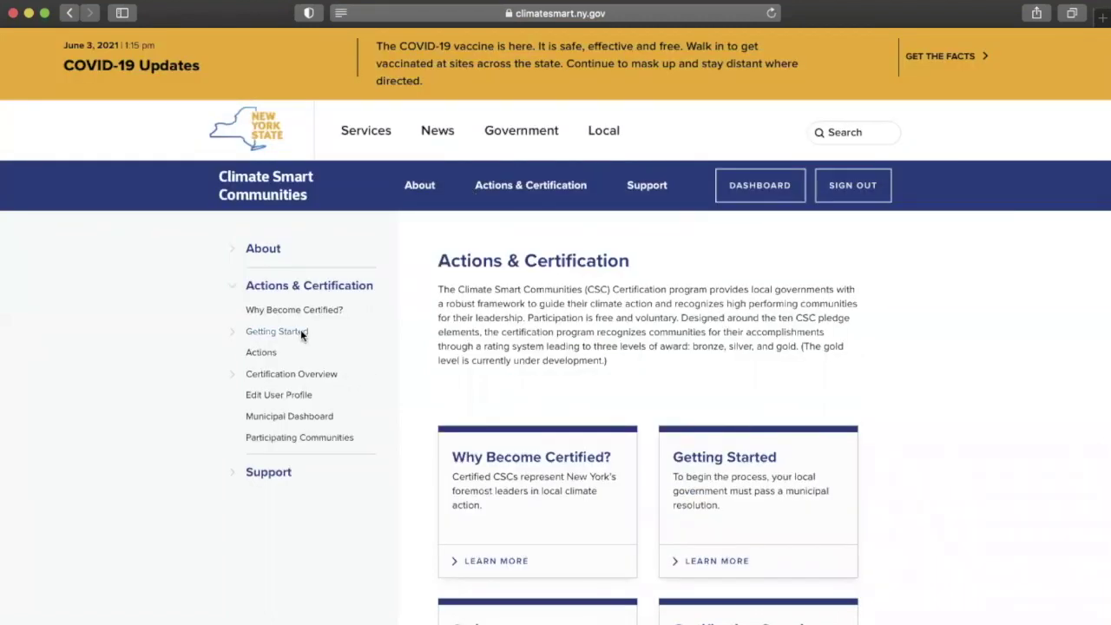
pyautogui.click(302, 331)
pyautogui.click(278, 353)
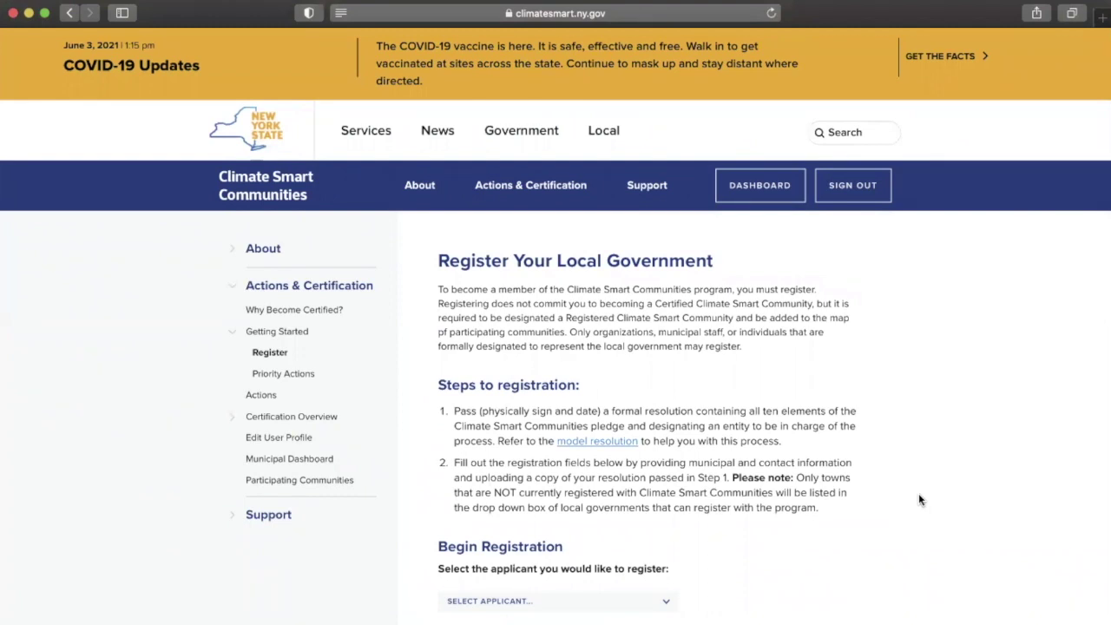
# - Review the registration steps and view the list of applicants available to register without choosing one
pyautogui.scroll(-3, 920, 500)
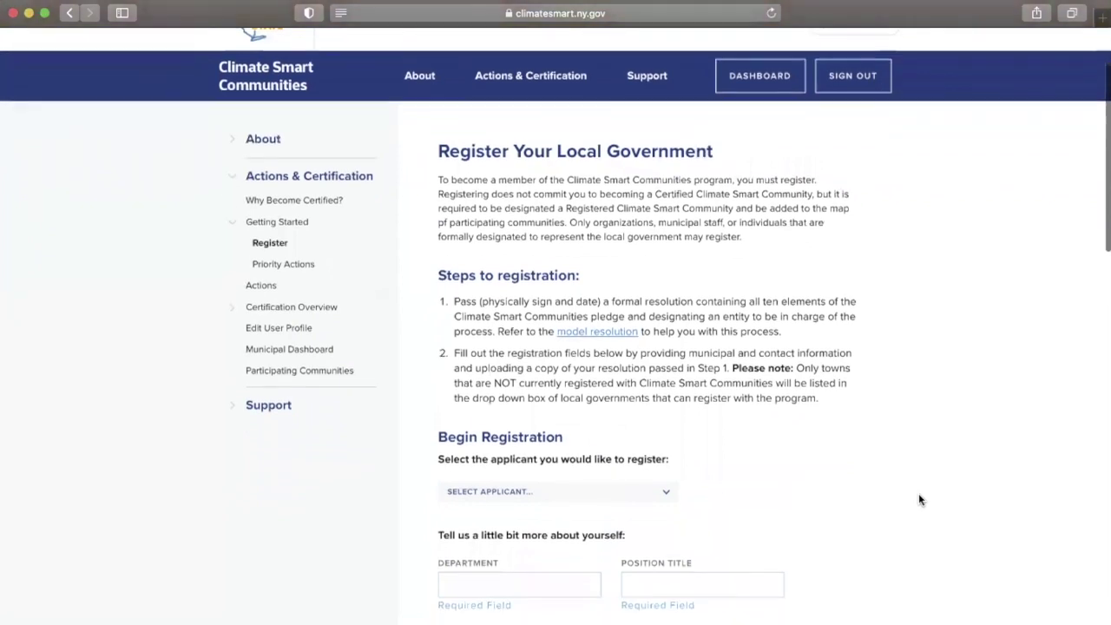
pyautogui.scroll(-4, 919, 499)
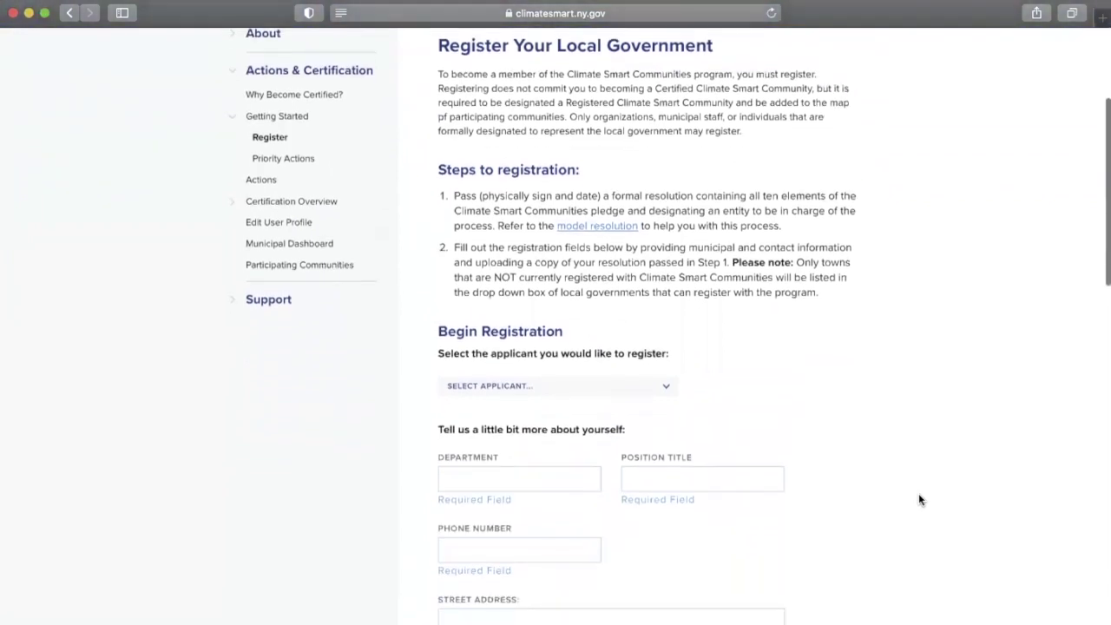
pyautogui.scroll(-2, 918, 493)
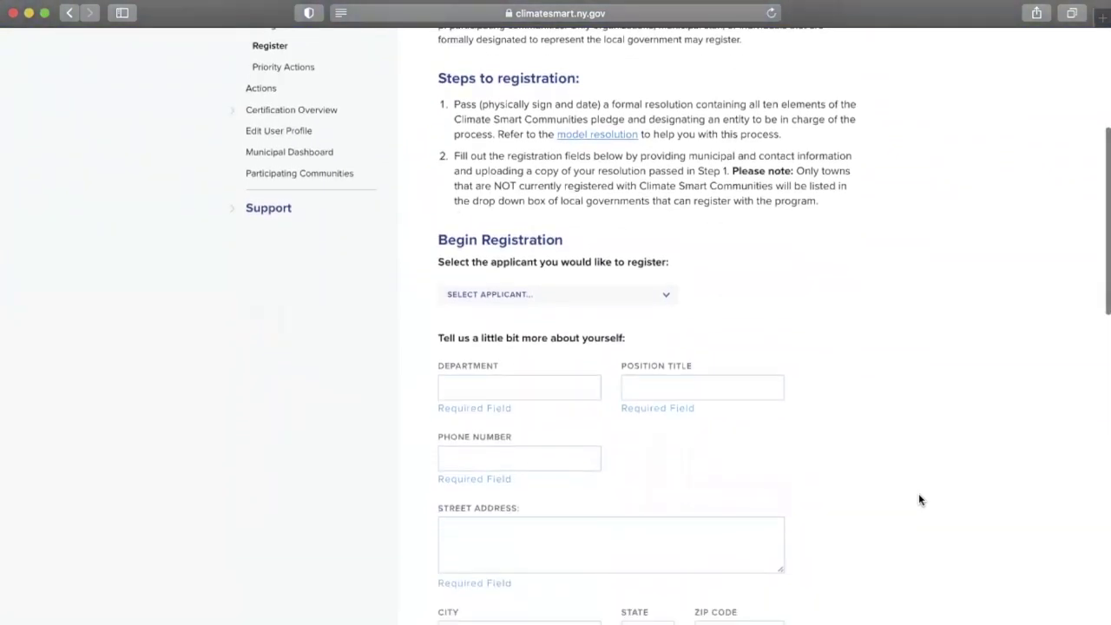
pyautogui.click(652, 294)
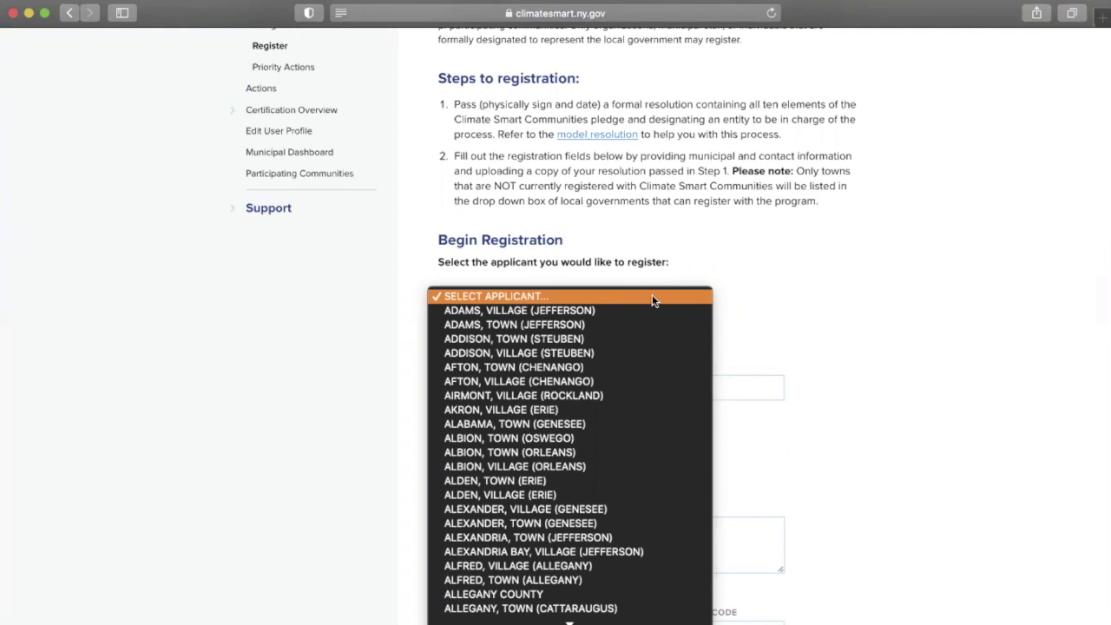
pyautogui.click(895, 401)
# - Examine the registration form's personal details, primary contact and resolution upload fields through to its submission
pyautogui.scroll(-2, 895, 404)
pyautogui.scroll(-6, 896, 404)
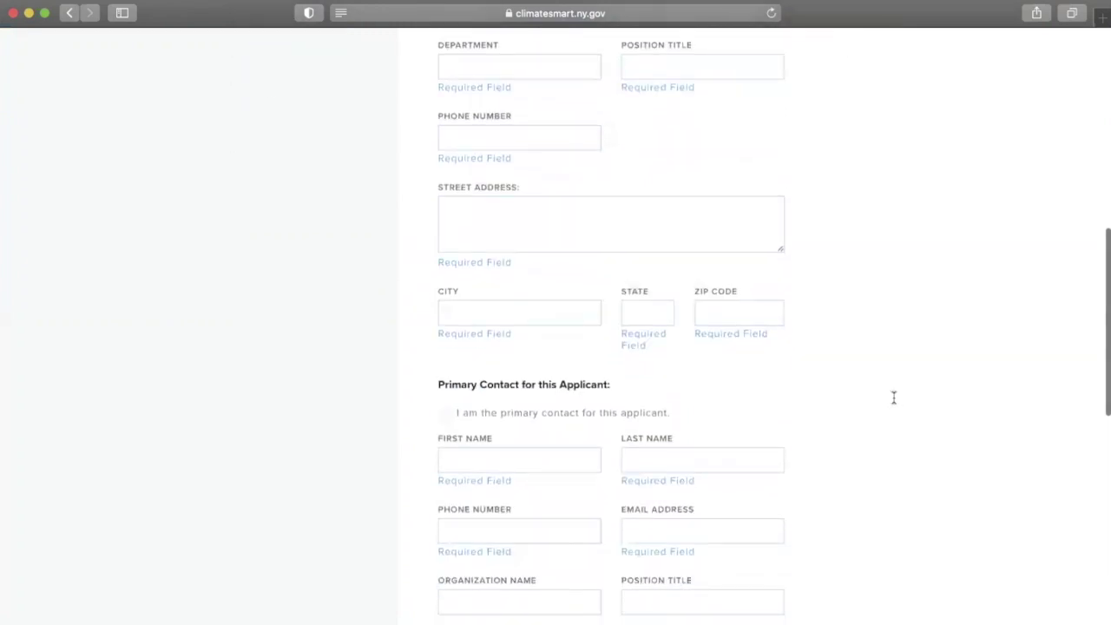
pyautogui.scroll(-10, 894, 398)
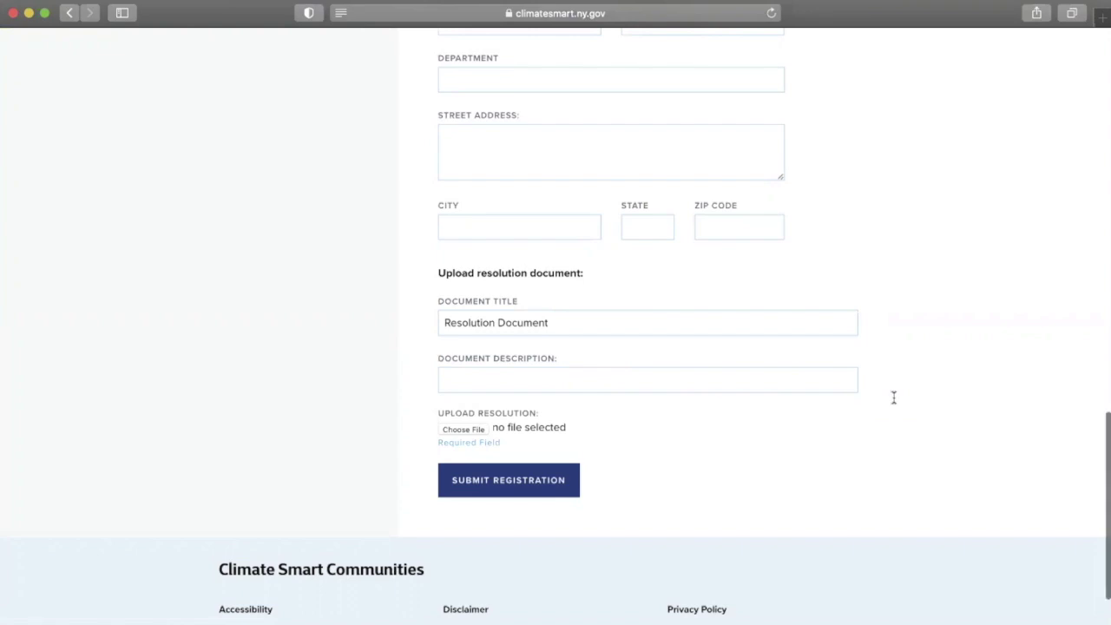
pyautogui.scroll(-2, 895, 398)
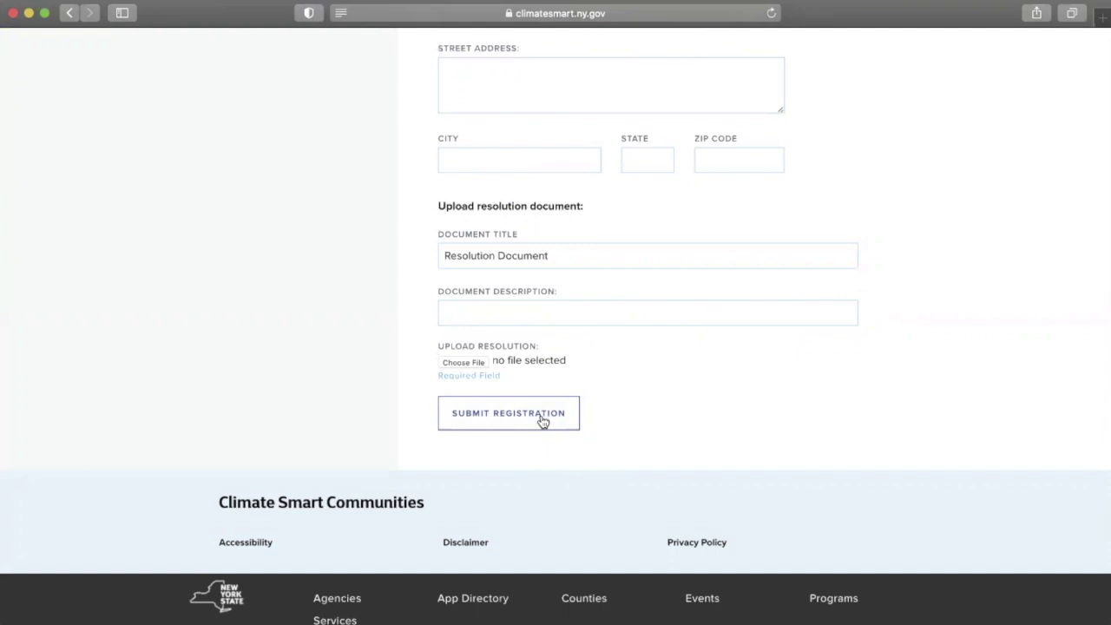
pyautogui.click(508, 413)
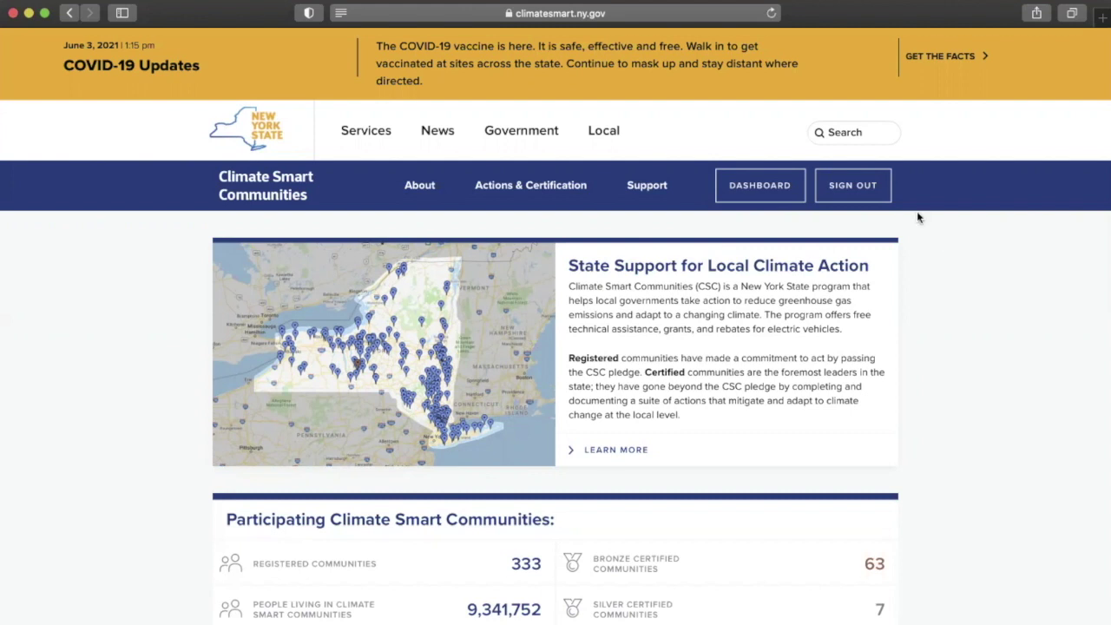
# - Open the municipal dashboard from the home page
pyautogui.click(757, 190)
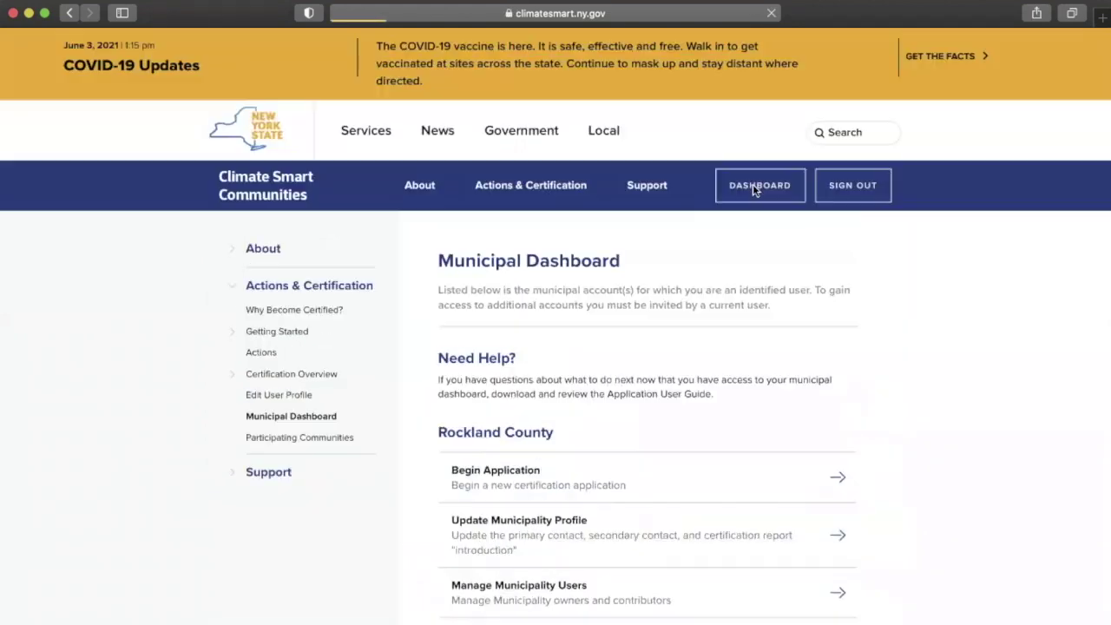